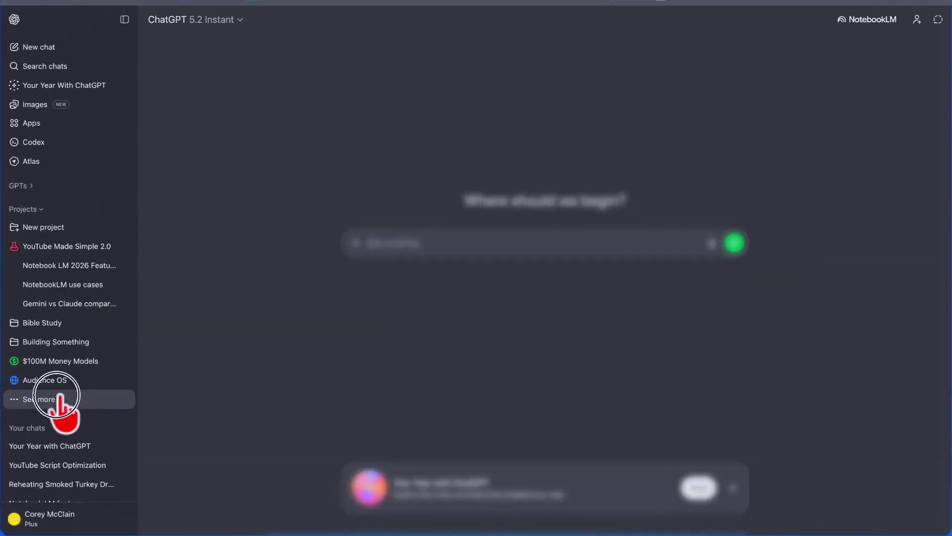
Step: Open the Health project, glance at its project files, and open one of its chats
left_click(59, 396)
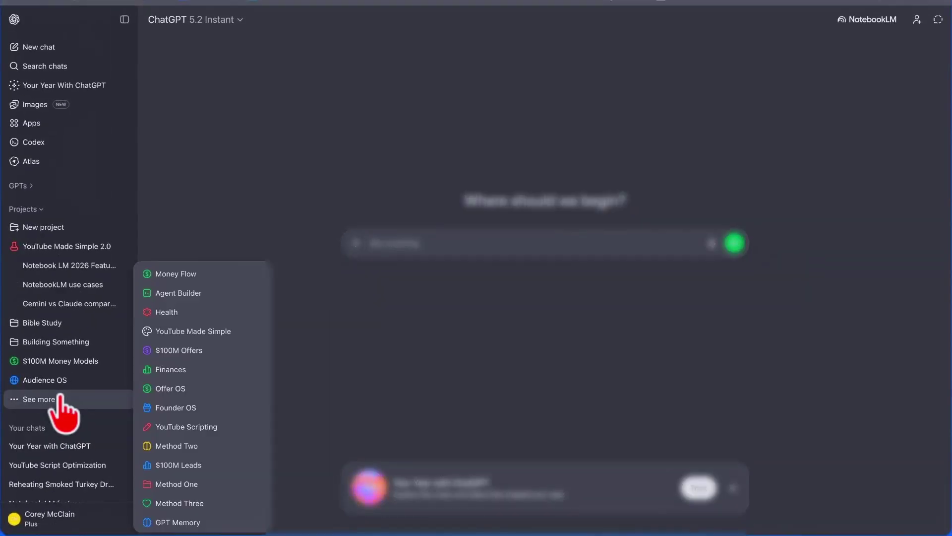
left_click(165, 312)
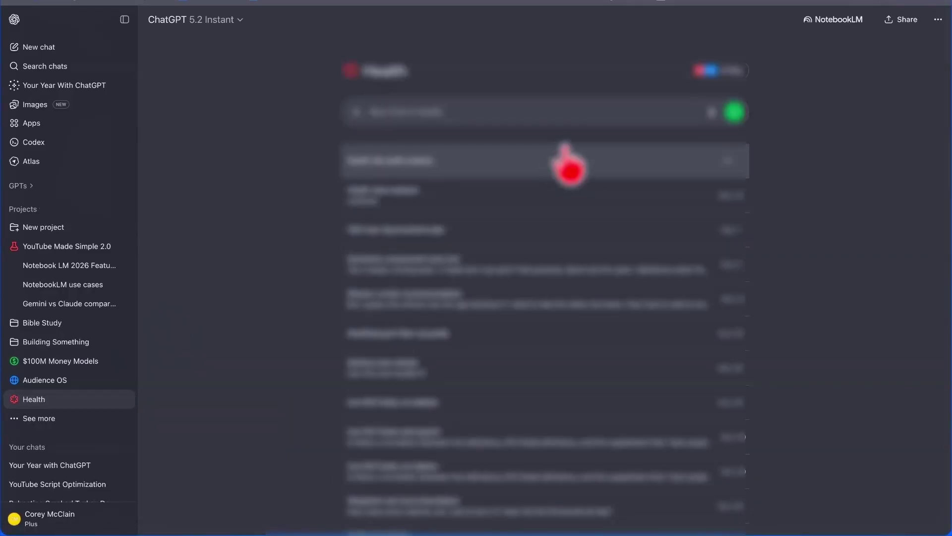
left_click(722, 71)
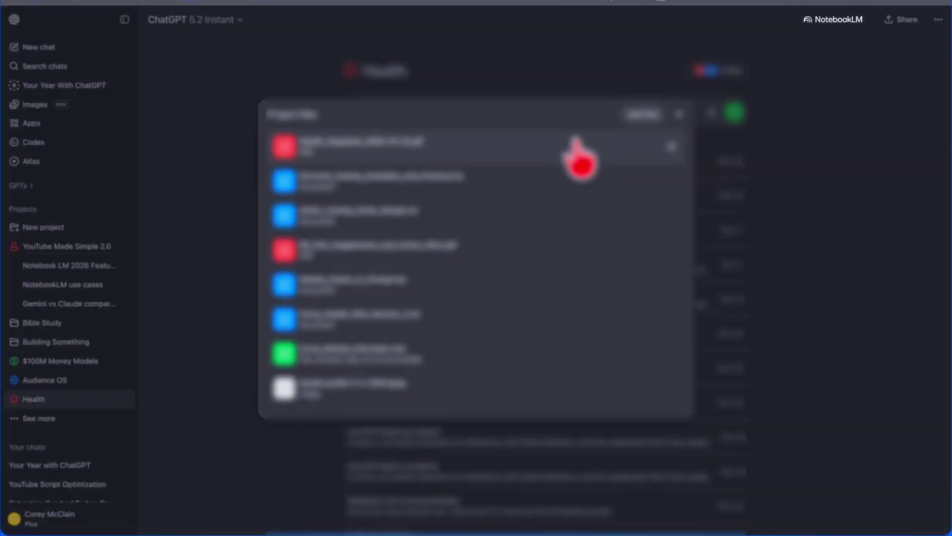
key("Escape")
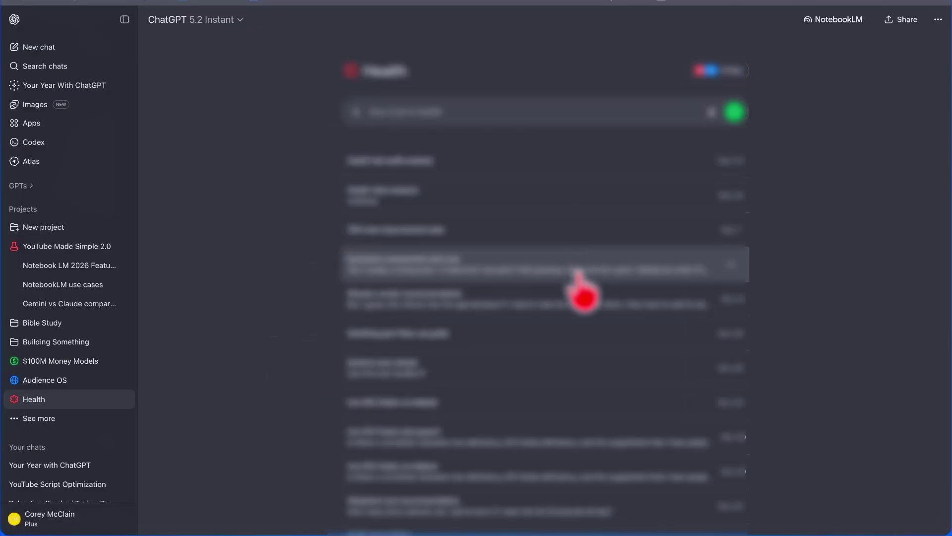
scroll(578, 328, "down", 2)
scroll(579, 318, "down", 5)
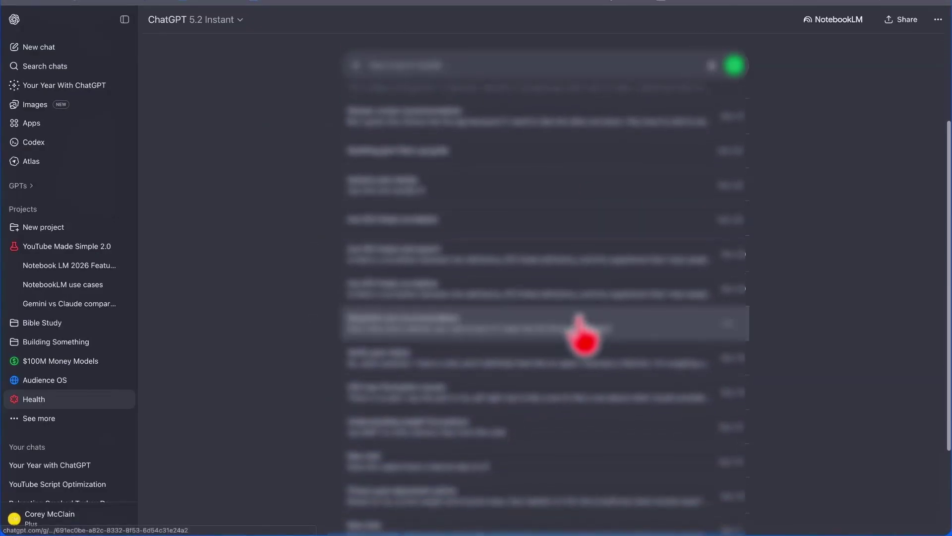
scroll(579, 321, "down", 3)
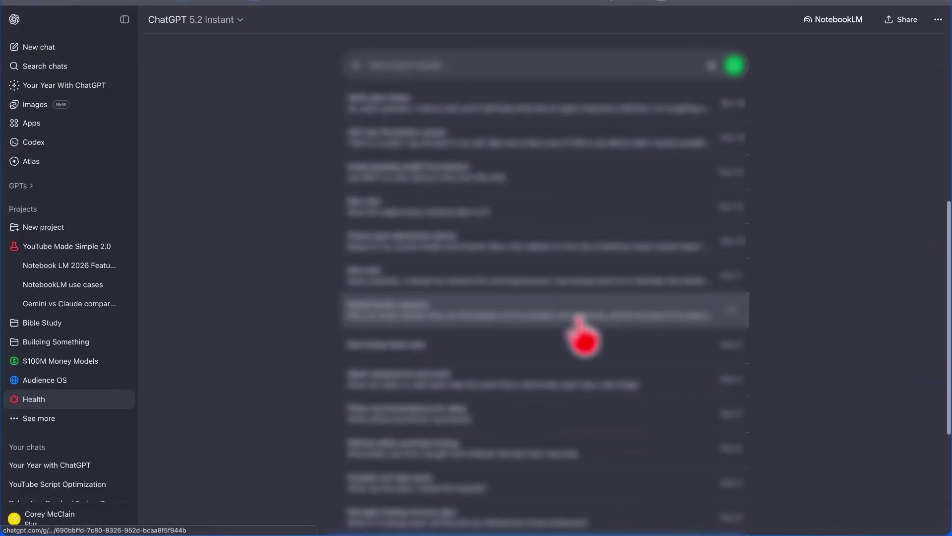
scroll(578, 318, "up", 4)
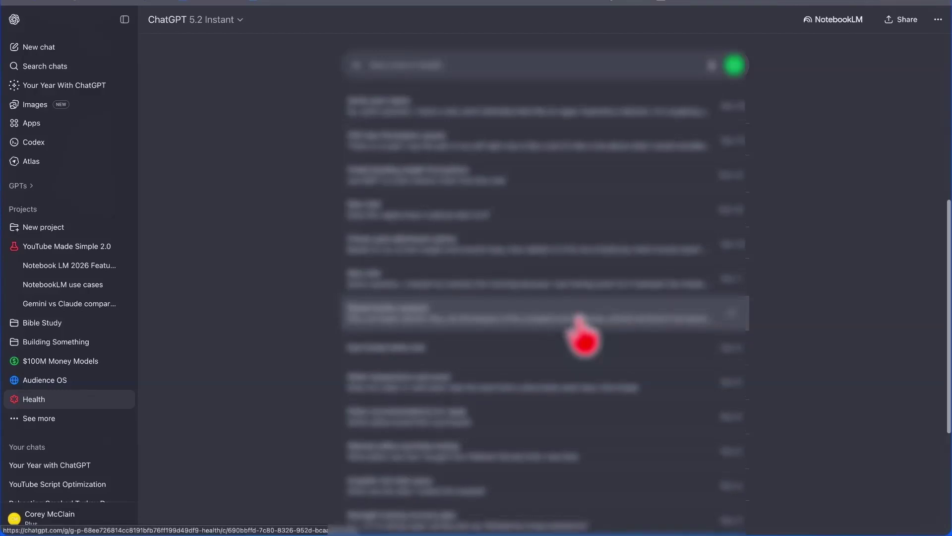
scroll(578, 318, "up", 5)
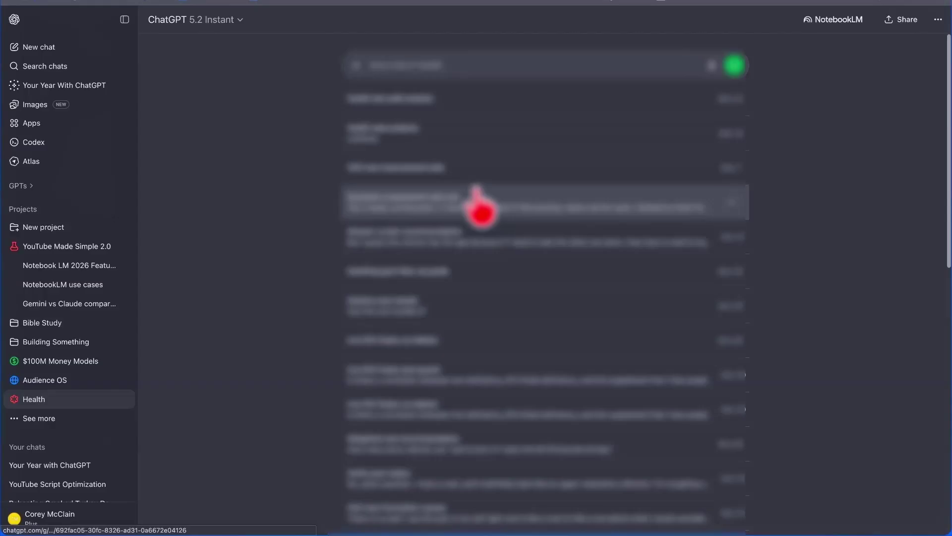
left_click(478, 202)
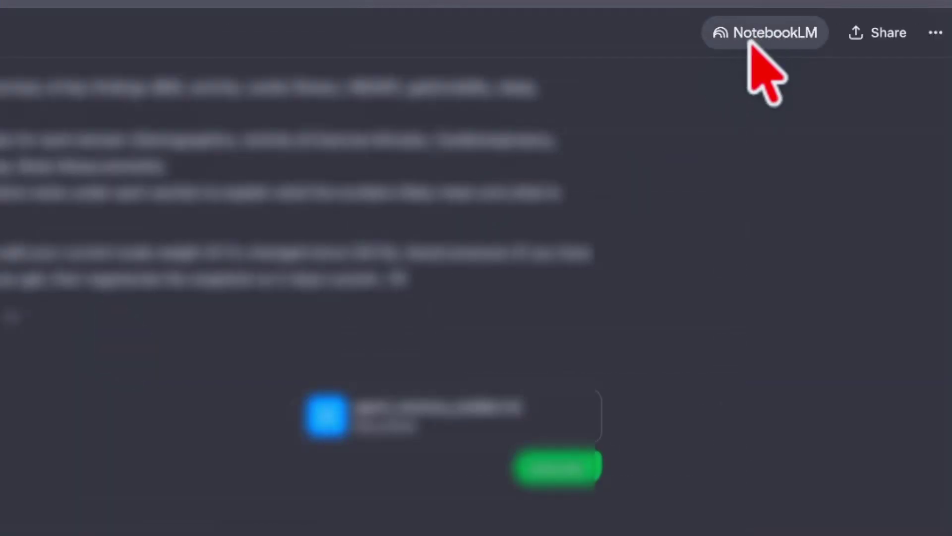
Step: Pick how to send the chat to NotebookLM, then open the Kortex extension's web store page
left_click(764, 33)
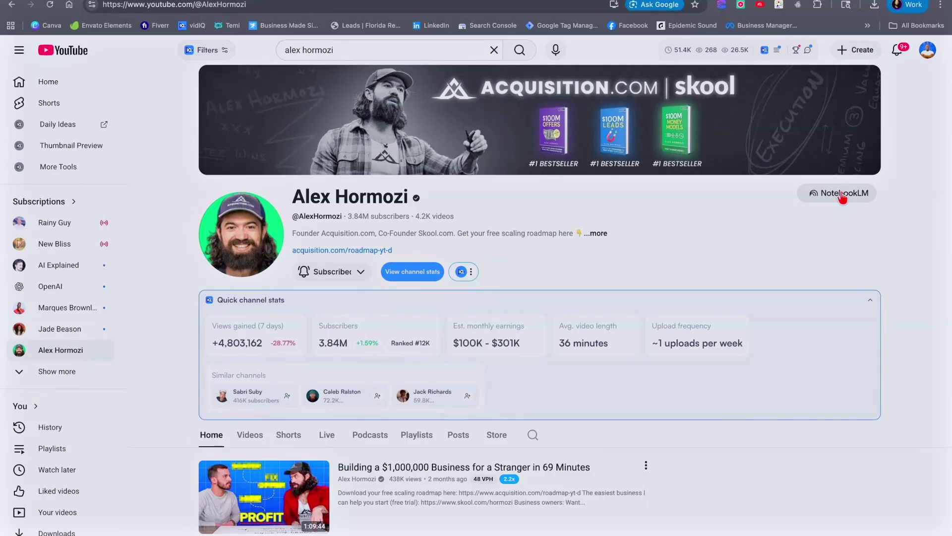
left_click(843, 196)
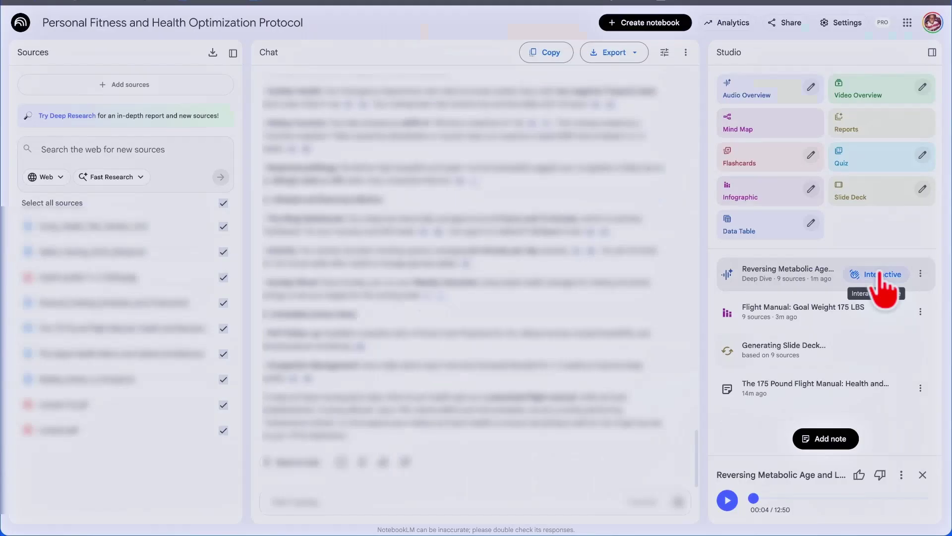
Step: Start Interactive mode on the fitness notebook's audio overview, then open Gemini's prompt attachment options
left_click(751, 285)
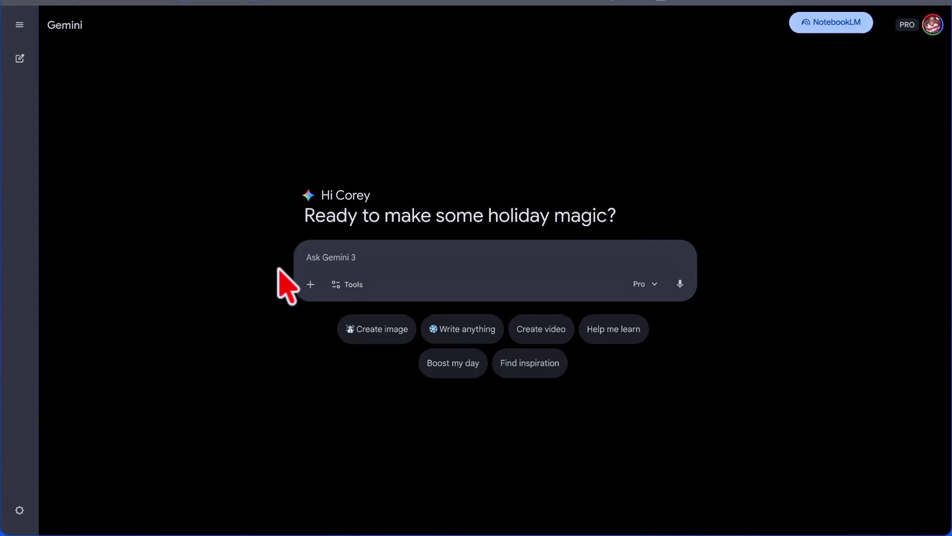
left_click(310, 285)
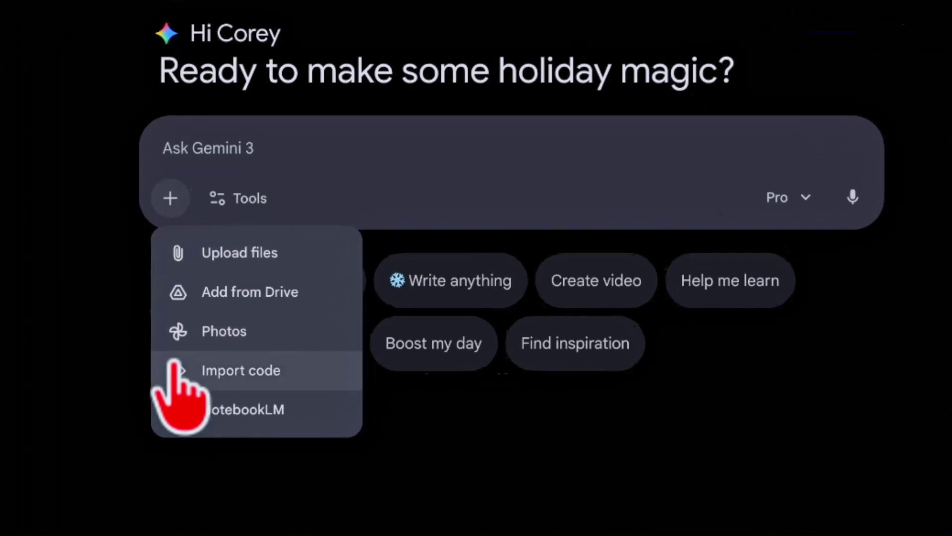
Step: Select the Personal Fitness and Health Optimization Protocol, YouTube Made Simple 2.0 and Agent Builder Protocol notebooks, leaving Intermediate Python unchecked
left_click(186, 410)
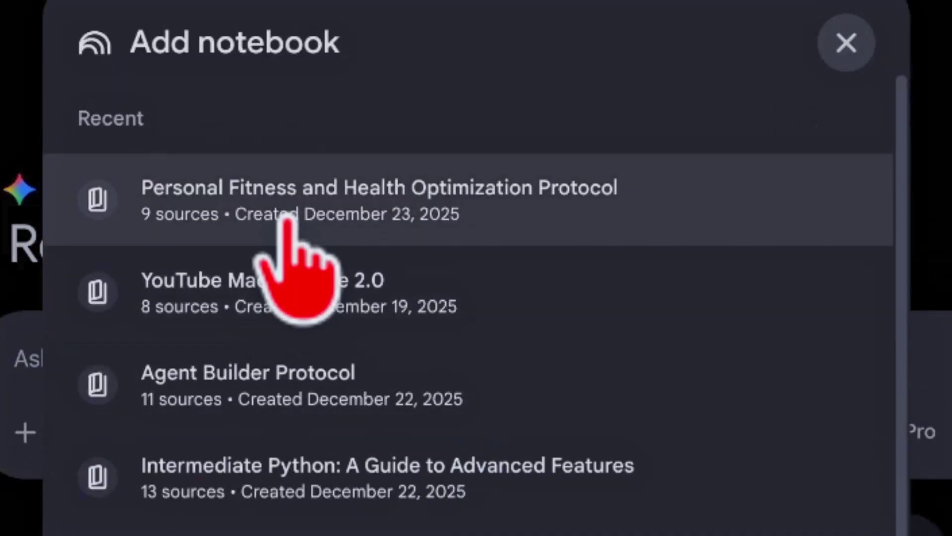
left_click(286, 218)
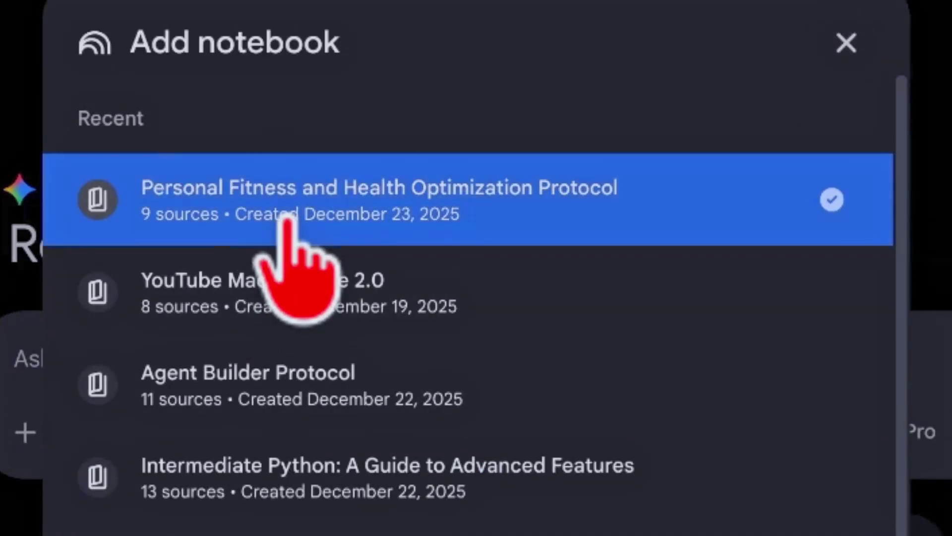
left_click(287, 312)
left_click(298, 367)
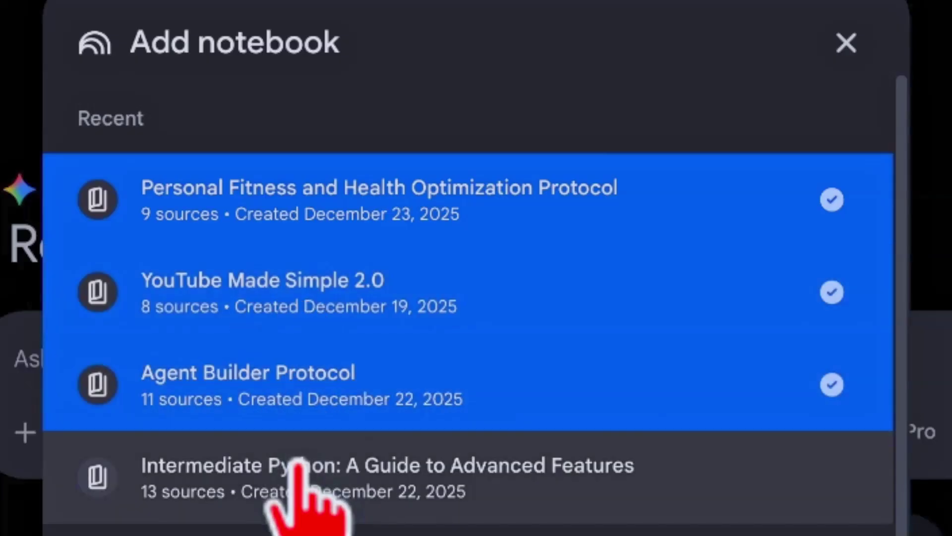
left_click(295, 464)
left_click(299, 464)
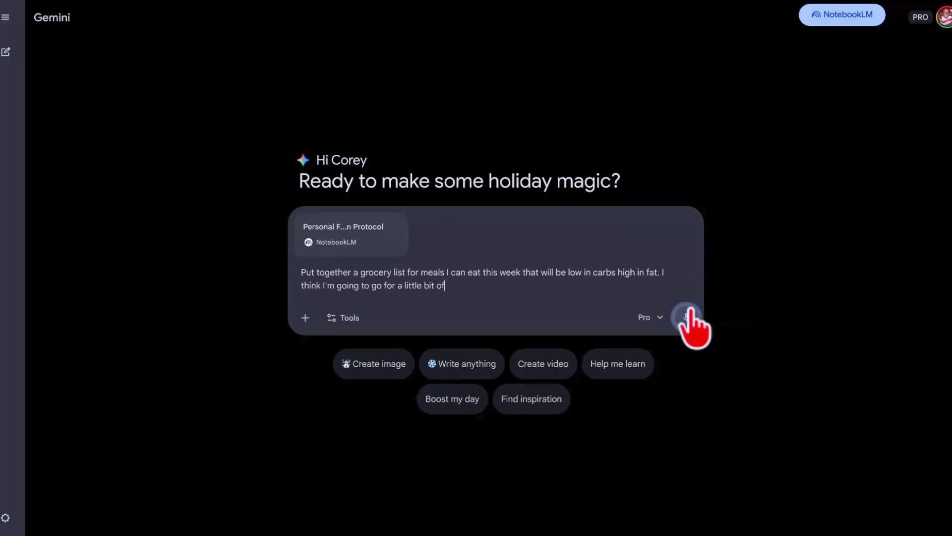
Step: Send the low-carb, high-fat grocery-list request and preview the source files behind the answer's citations
left_click(687, 318)
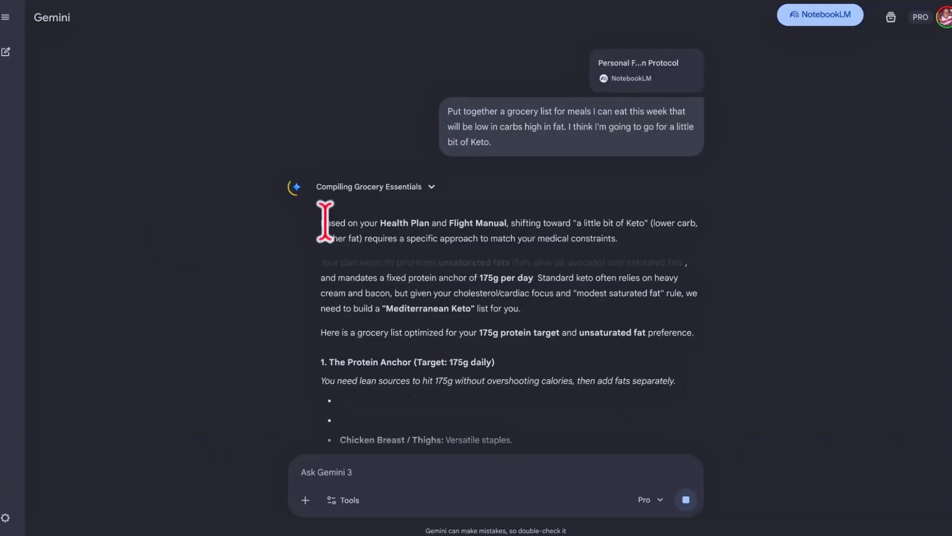
scroll(871, 365, "down", 1)
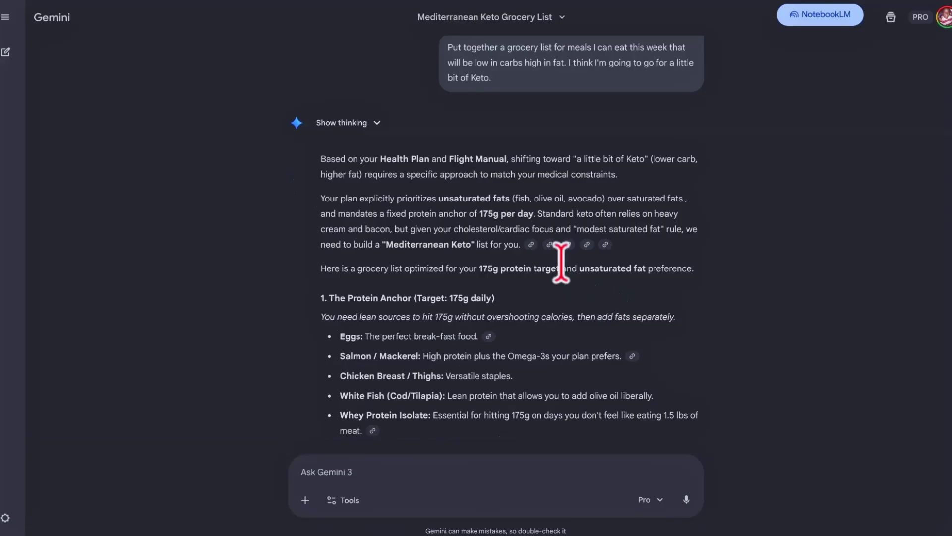
mouse_move(532, 245)
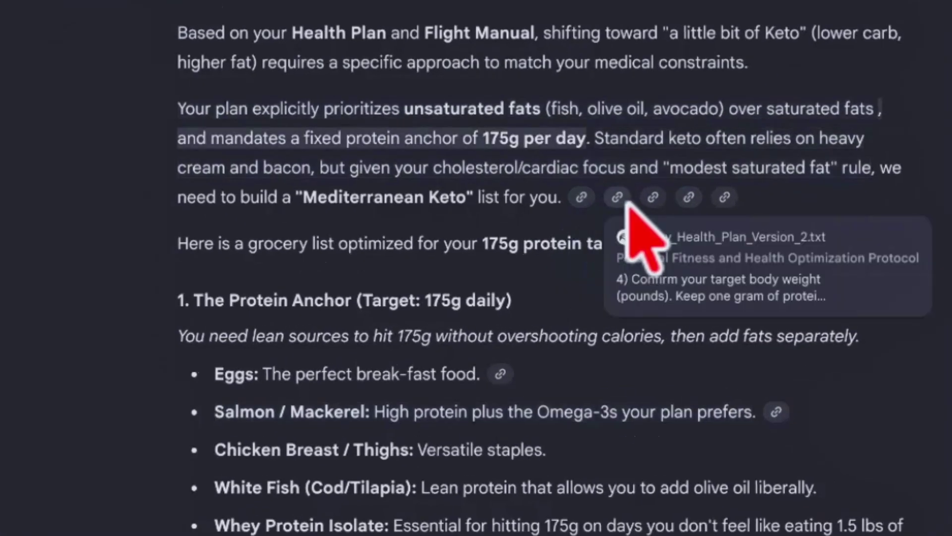
mouse_move(703, 199)
mouse_move(733, 196)
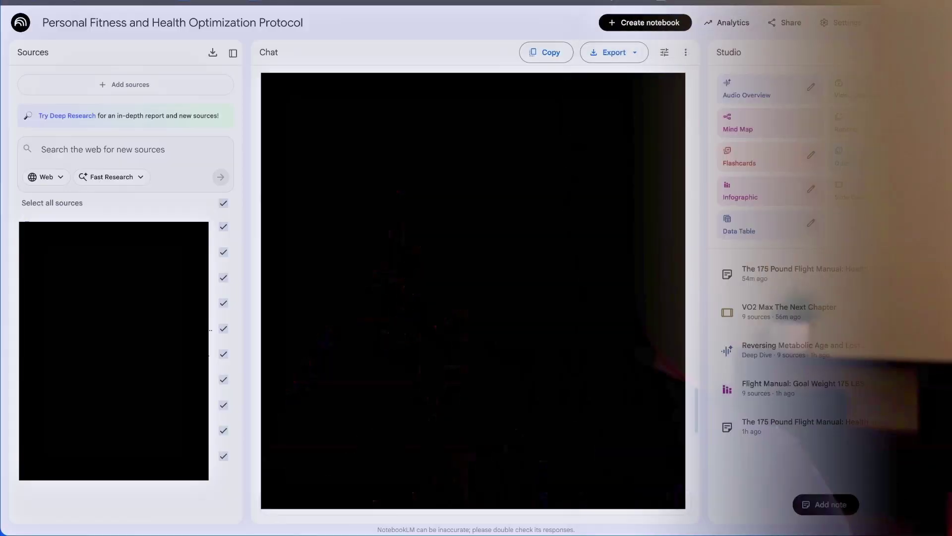
scroll(584, 235, "down", 3)
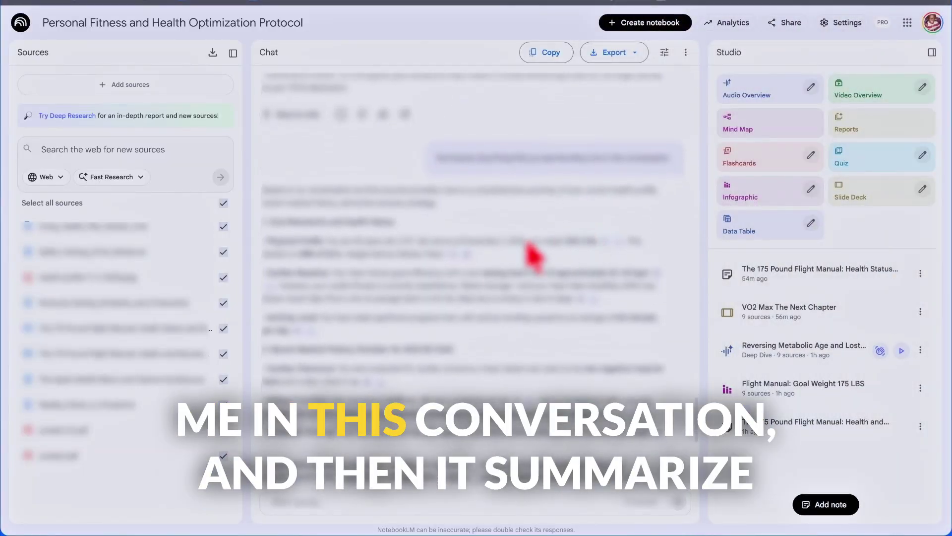
scroll(372, 226, "down", 2)
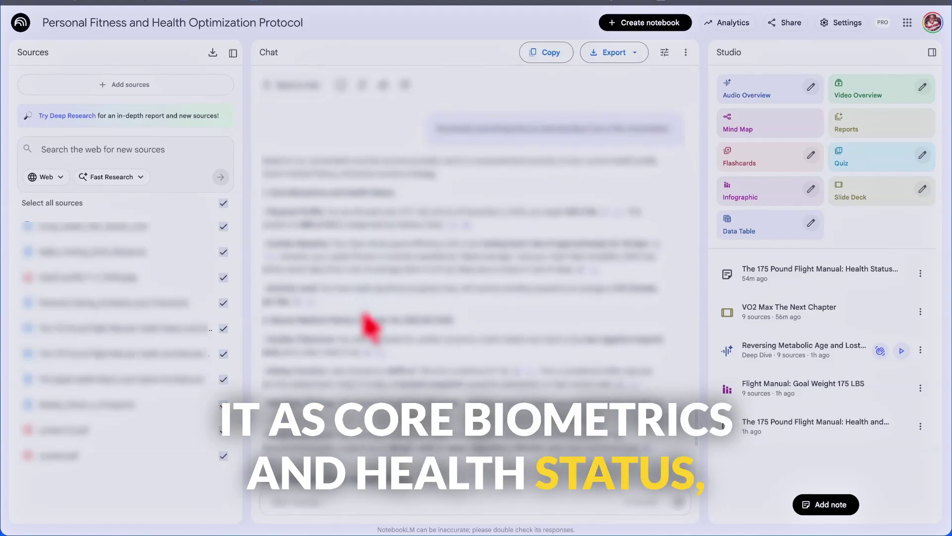
scroll(391, 332, "down", 7)
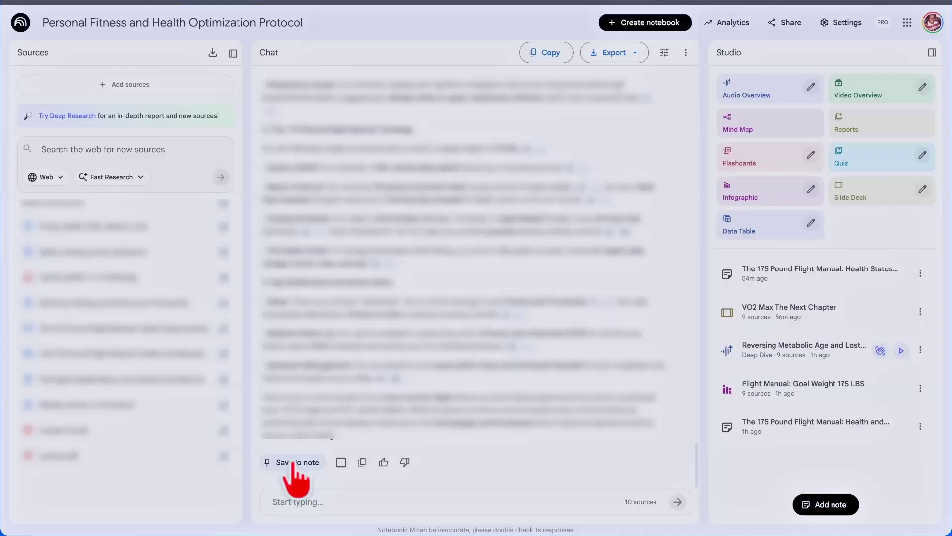
Step: Save the reply as note 'The 175 Pound Flight Manual Health Profile', convert it to a source, and choose Delete chat history
left_click(293, 462)
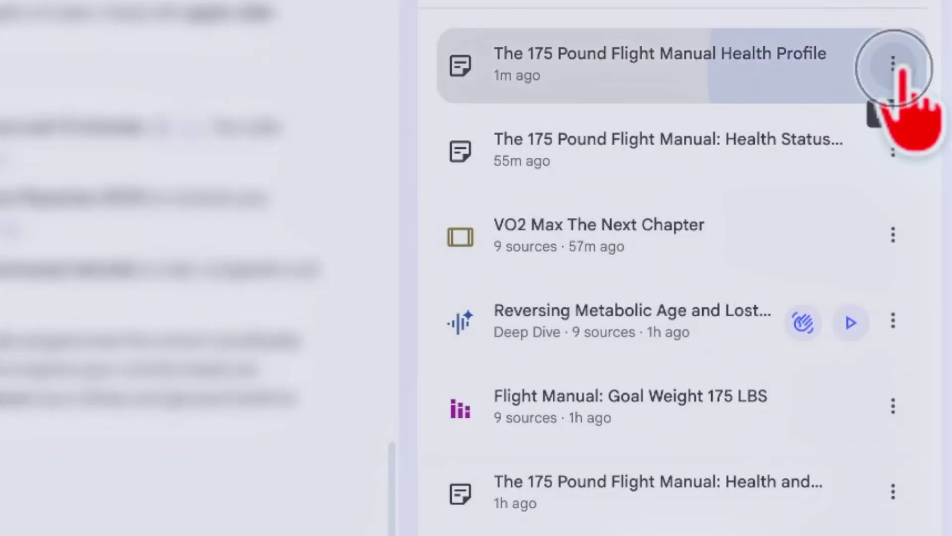
left_click(921, 273)
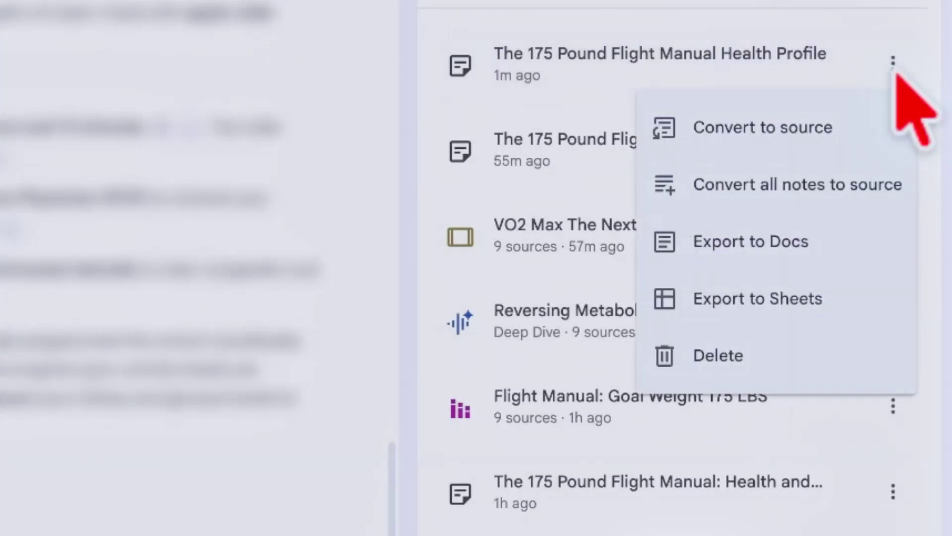
left_click(827, 137)
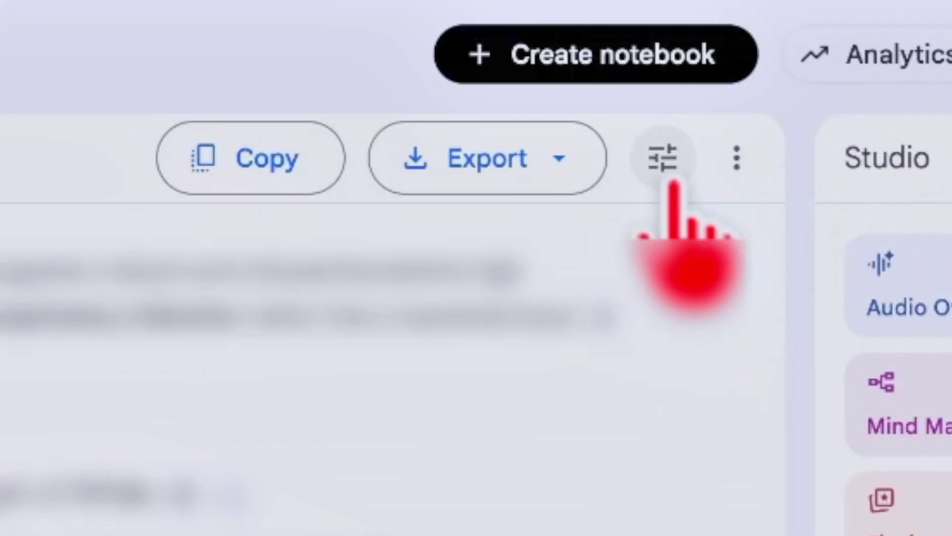
left_click(734, 171)
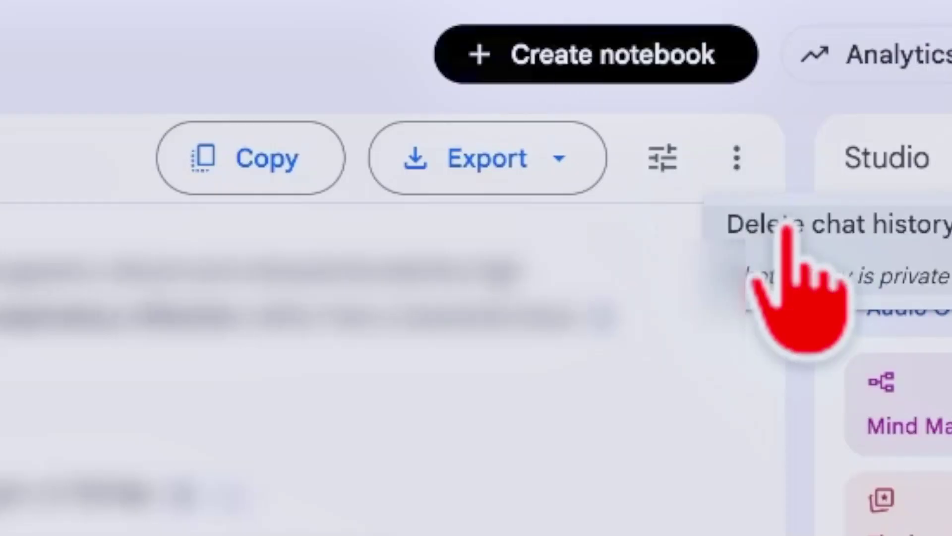
left_click(786, 227)
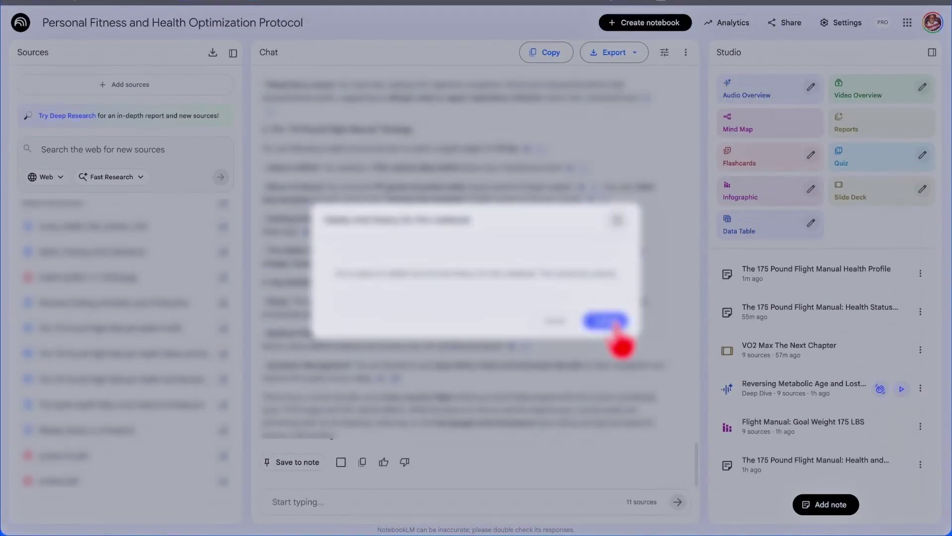
Step: Confirm deleting the notebook's chat history, then open the Agent Builder project's options in ChatGPT
left_click(606, 321)
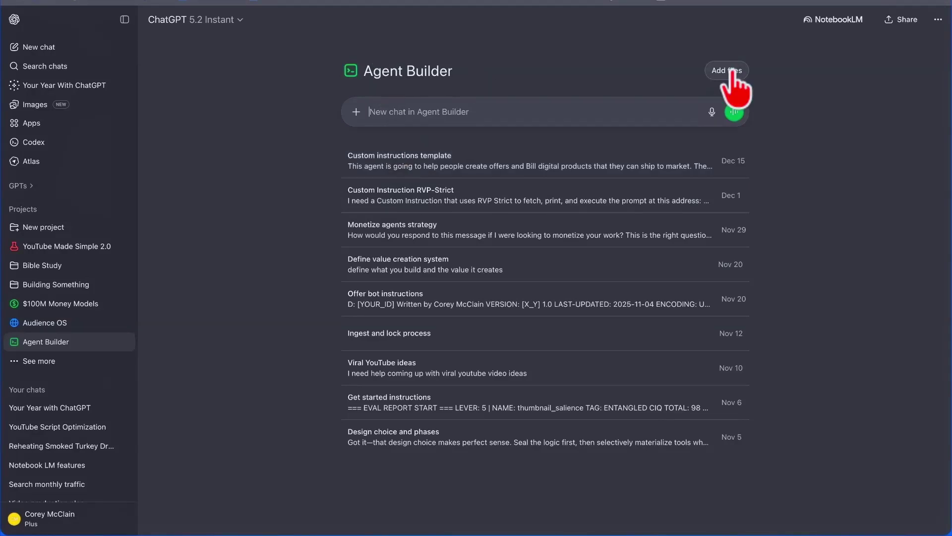
left_click(937, 20)
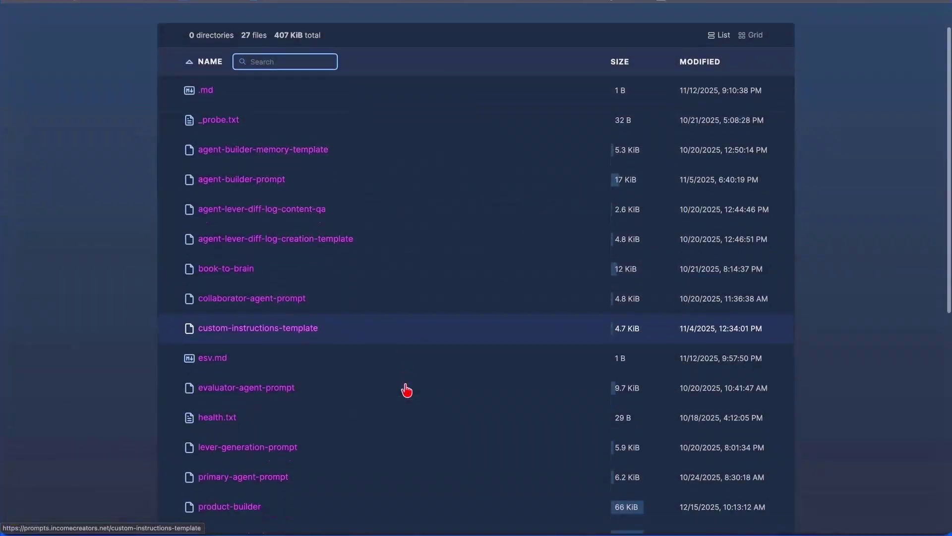
Step: Scroll the 'chatgpt not reading files' results, then start typing 'prom' in the Upload / Update Prompt form
scroll(405, 389, "down", 5)
scroll(404, 389, "down", 5)
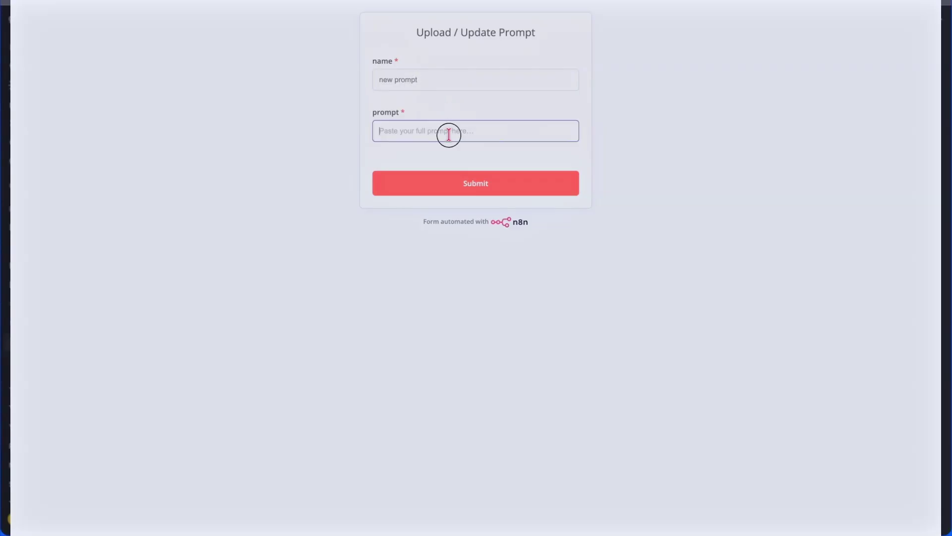
type("prom")
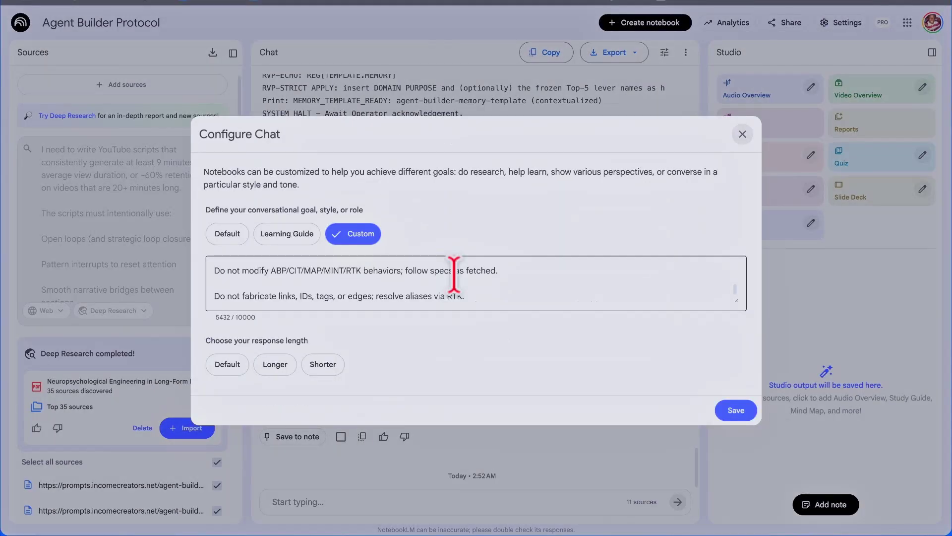
scroll(453, 271, "up", 10)
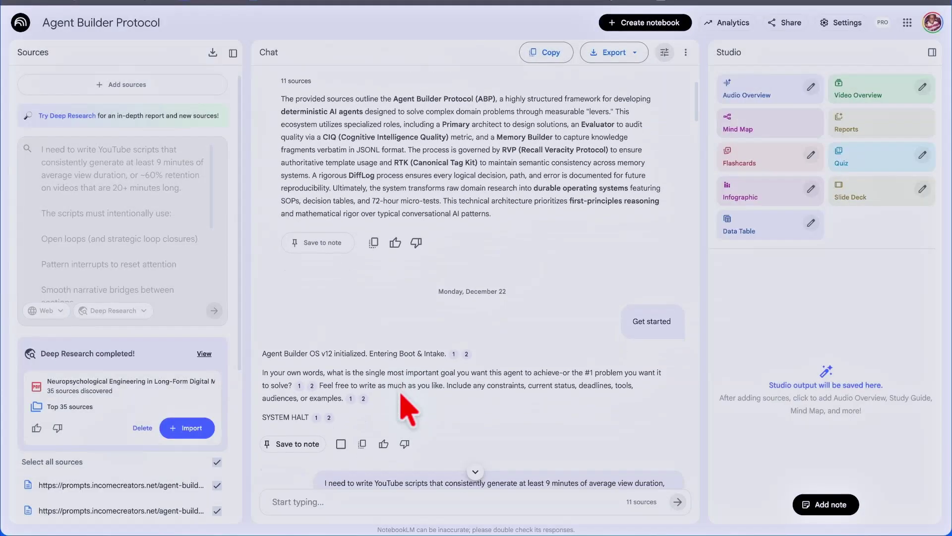
scroll(400, 389, "down", 3)
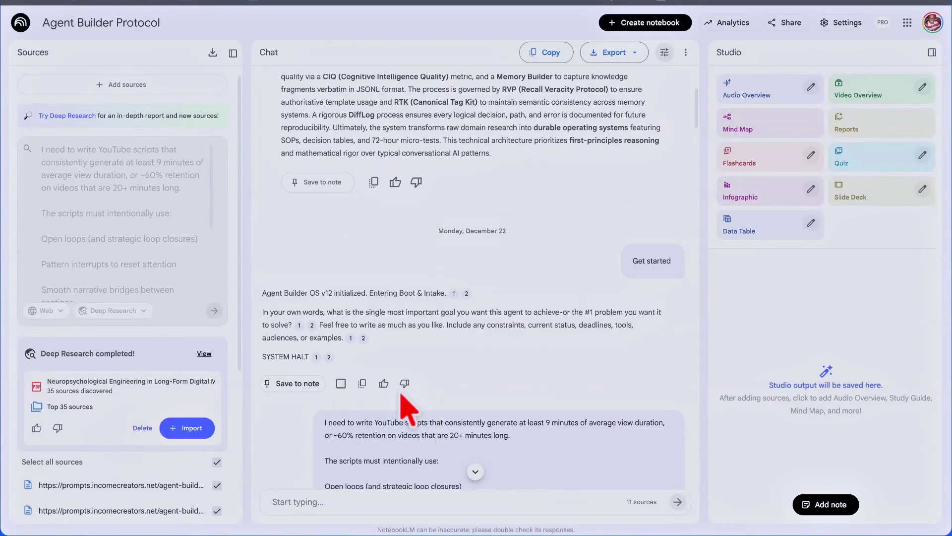
scroll(403, 400, "down", 3)
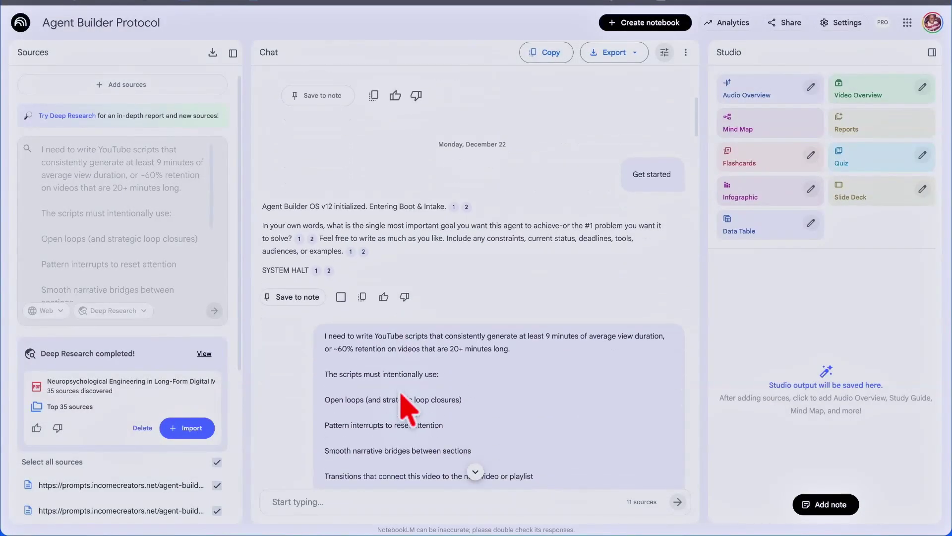
scroll(404, 400, "down", 10)
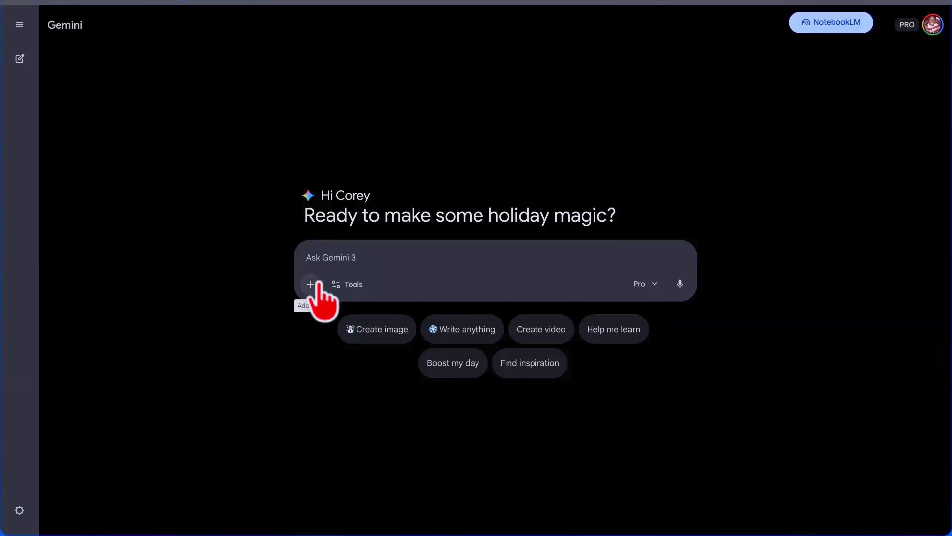
Step: Attach the Agent Builder Protocol notebook and send 'Get started' with it
left_click(311, 284)
left_click(347, 397)
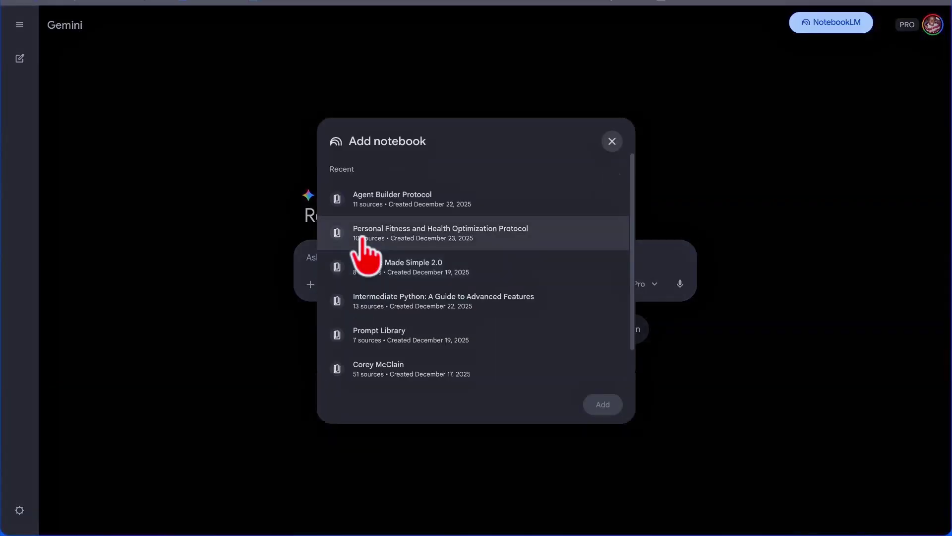
left_click(362, 185)
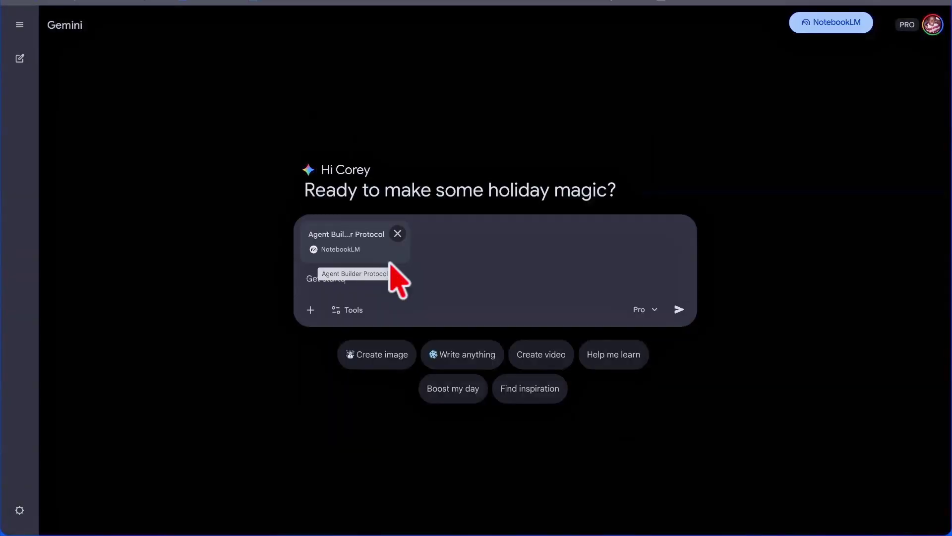
key("Return")
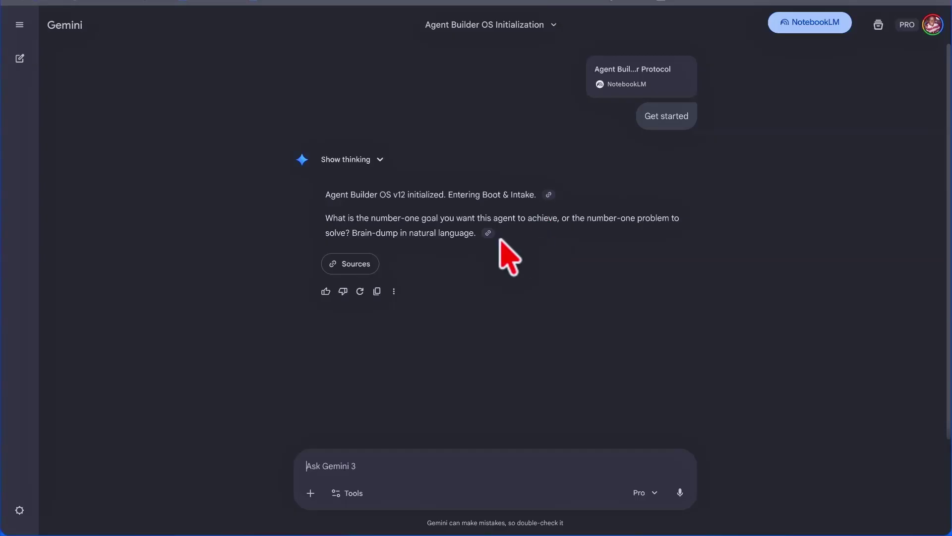
Step: Paste and send the goal: YouTube scripts reaching 9+ minutes average view duration on 20+ minute videos
mouse_move(489, 234)
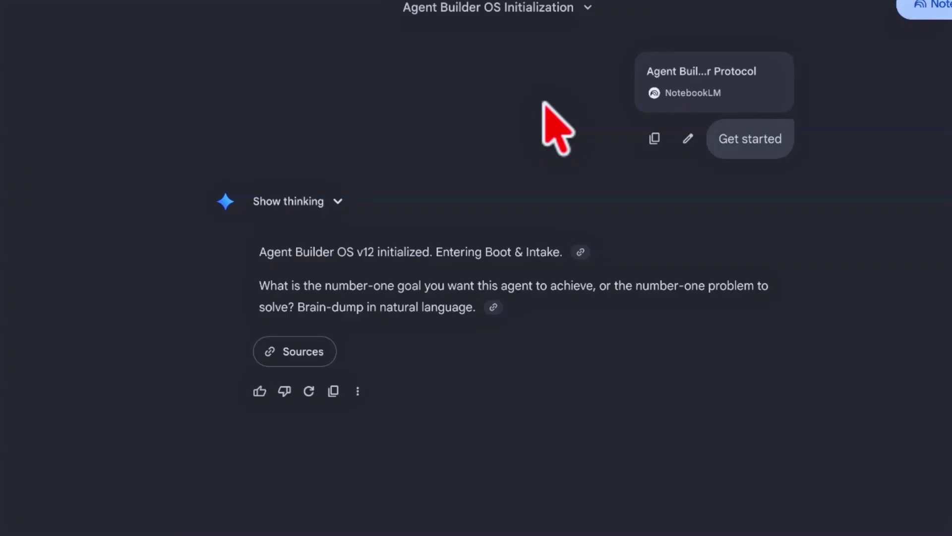
key("ctrl+v")
key("Return")
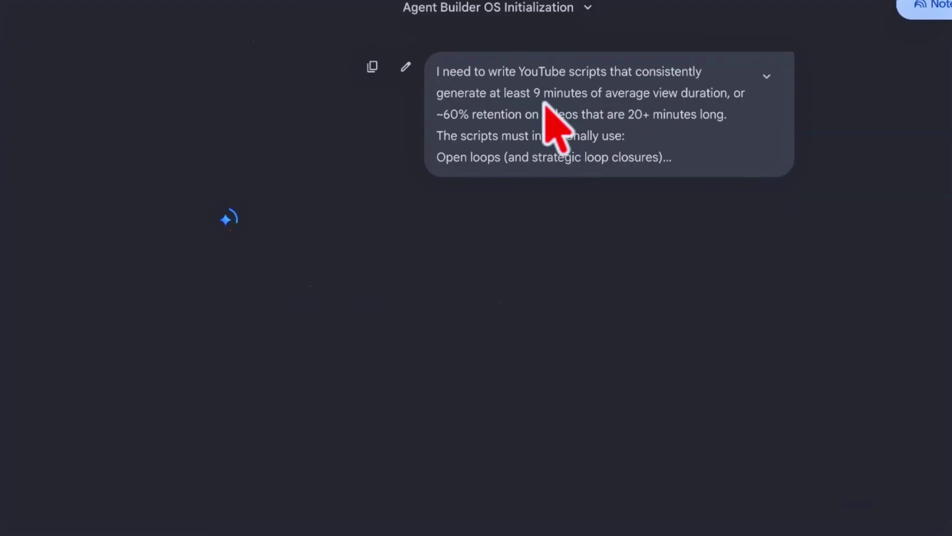